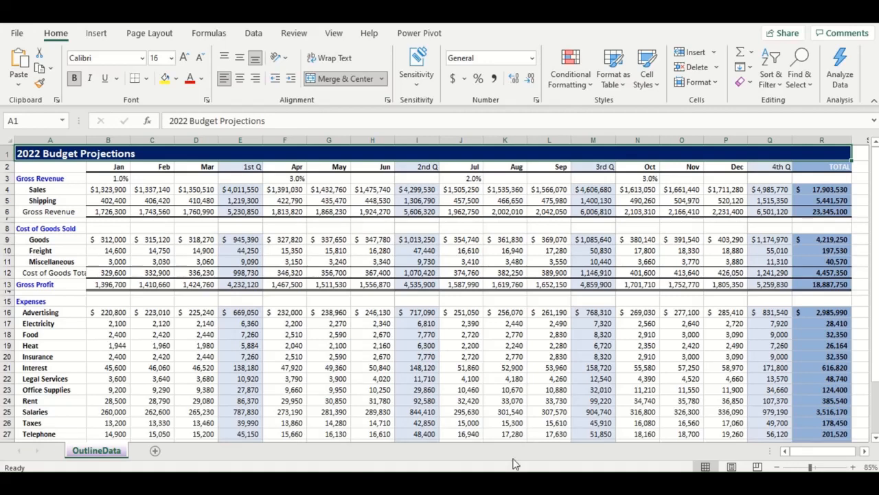
Step: Show the formulas in all cells to check the summary structure, and switch back to displaying values
left_click(209, 34)
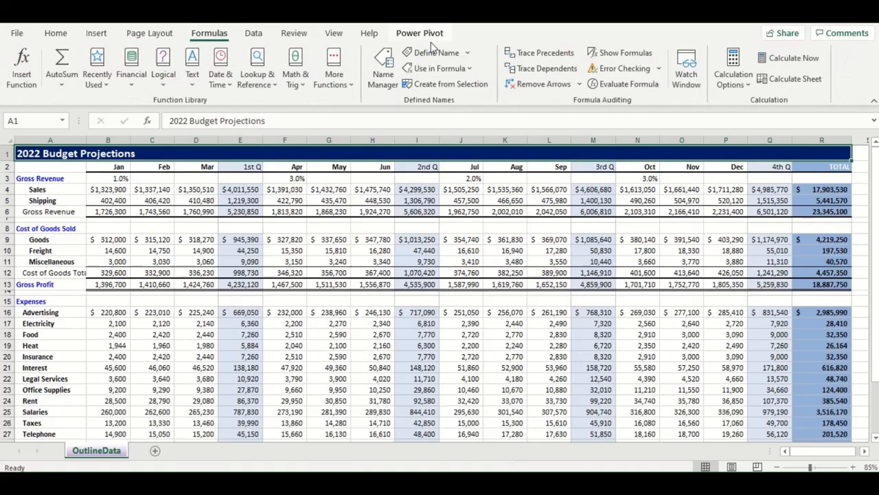
left_click(614, 53)
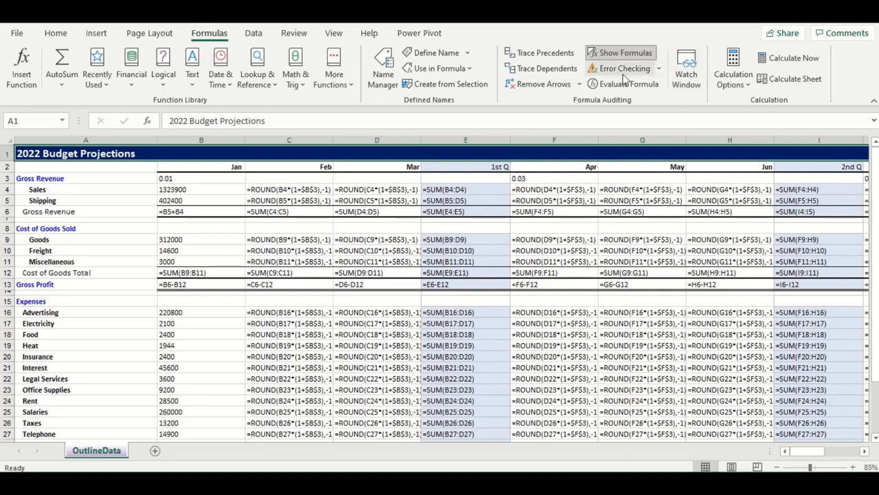
left_click(610, 54)
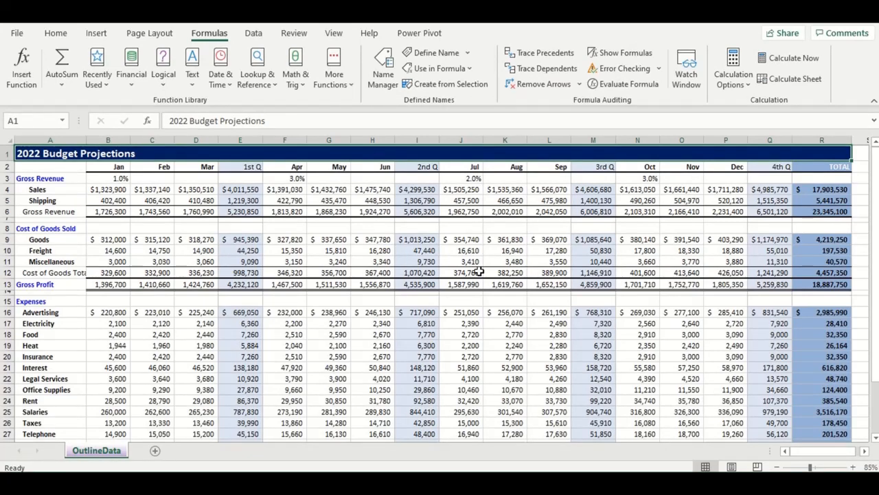
Step: Apply an Auto Outline to the entire OutlineData sheet and deselect the sheet
key("ctrl+a")
key("ctrl+a")
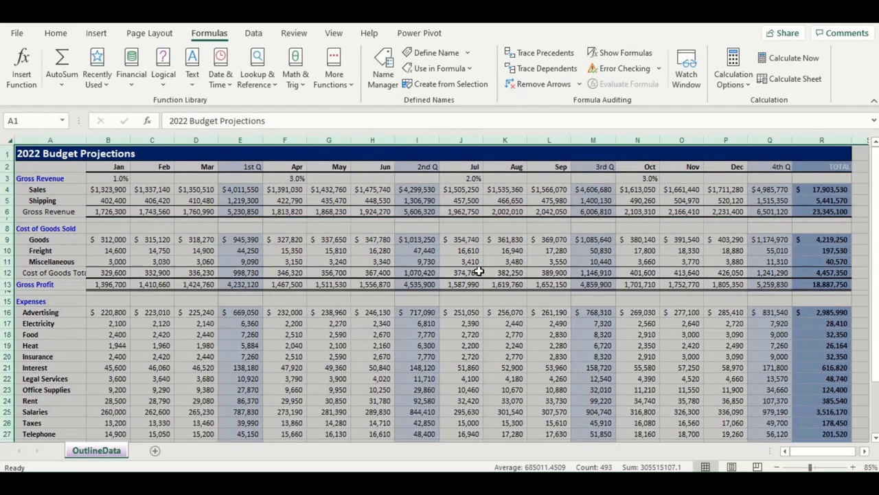
left_click(255, 34)
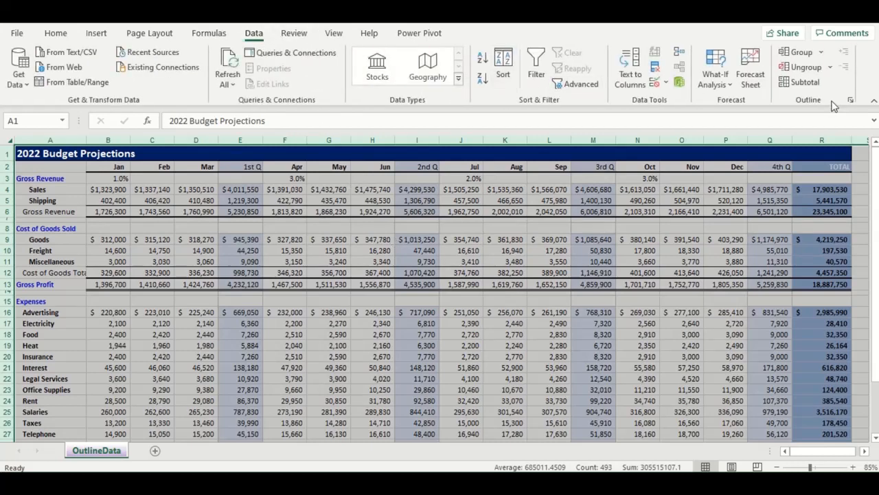
left_click(822, 52)
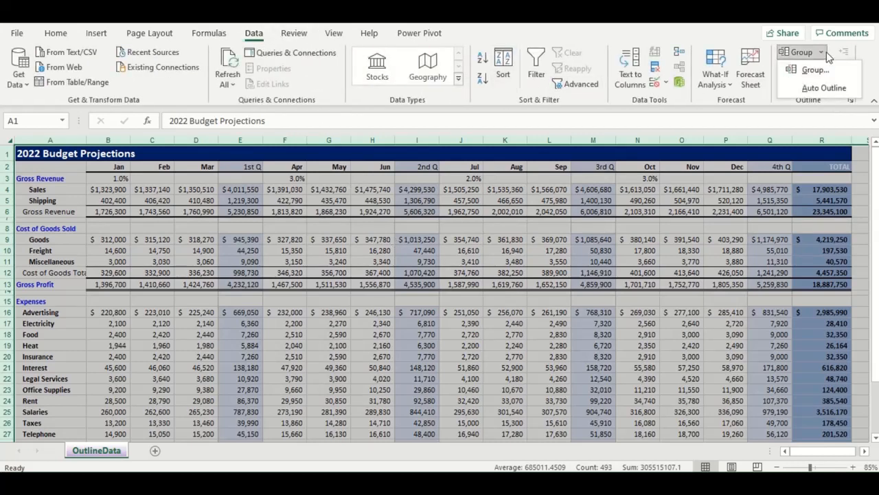
left_click(824, 88)
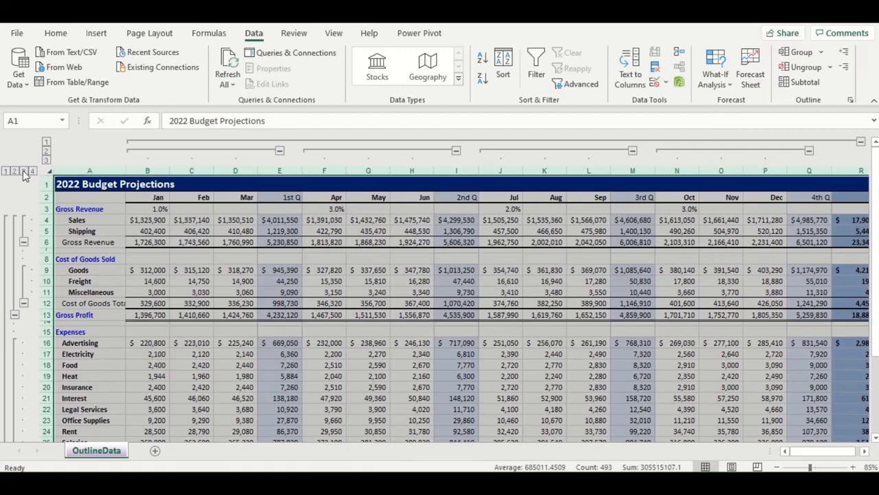
left_click(100, 207)
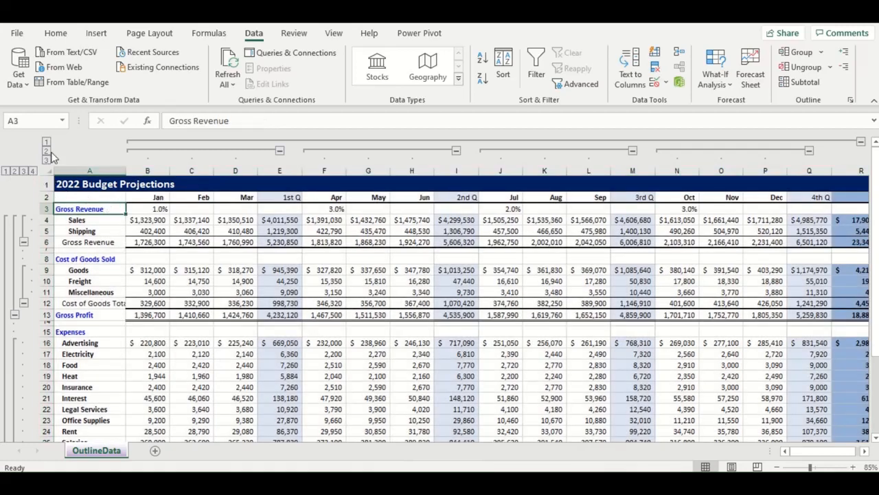
Step: Collapse the column outline to level 2 and on to level 1, and the row outline to level 1
left_click(47, 152)
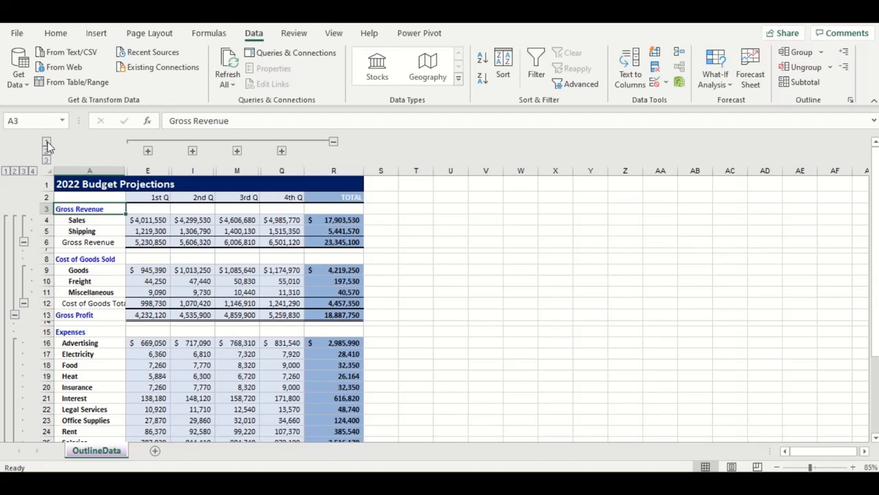
left_click(46, 141)
left_click(5, 171)
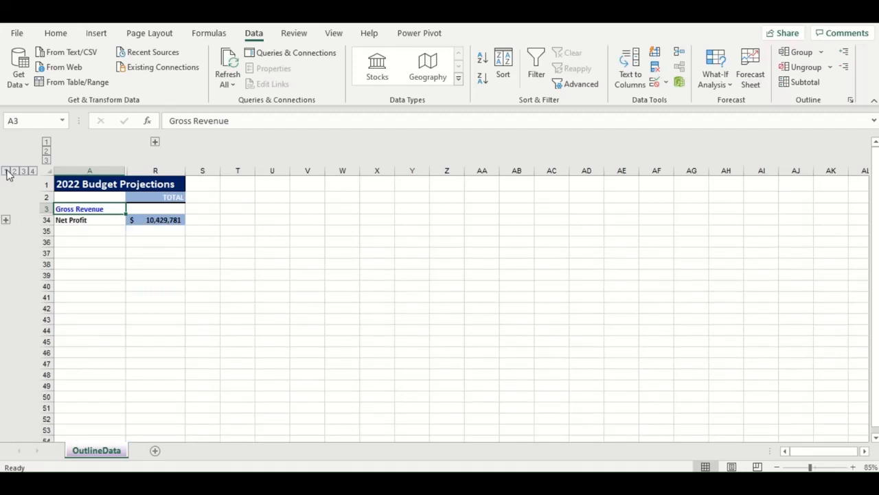
Step: Expand the row outline through levels 2 and 3 and the column outline through levels 2 and 3
left_click(13, 171)
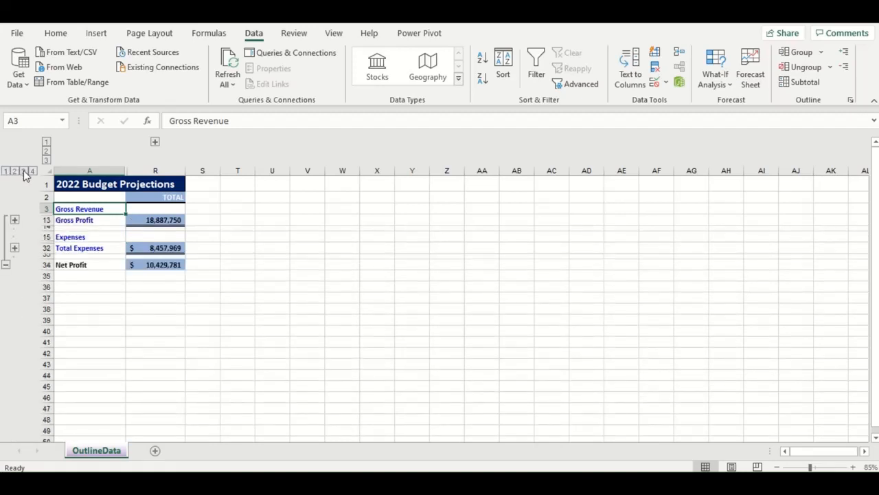
left_click(23, 171)
left_click(47, 151)
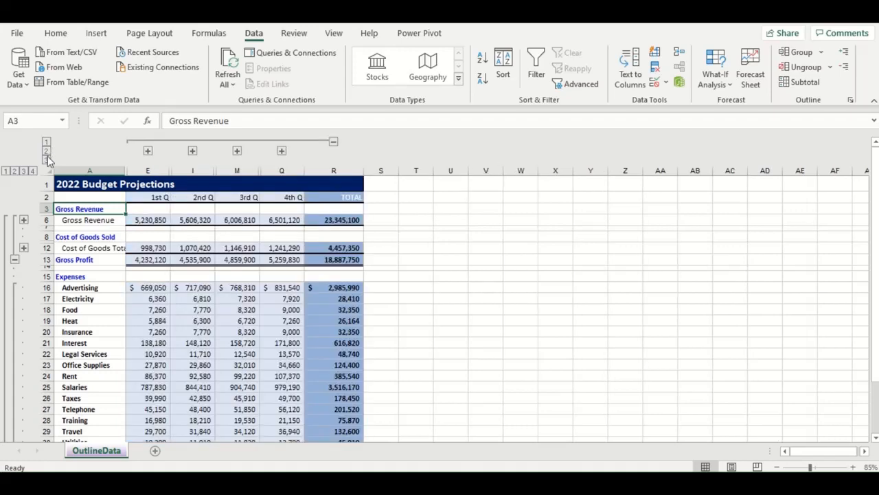
left_click(47, 160)
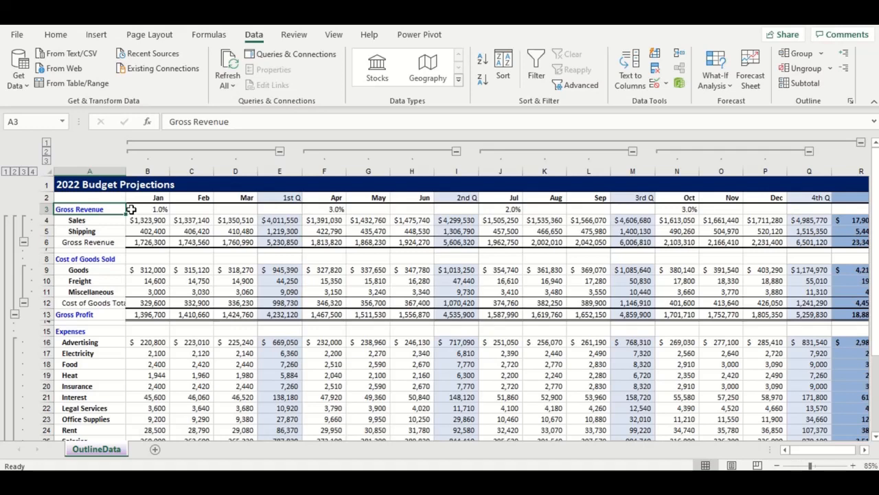
Step: Collapse the column outline to level 2 and expand only the months behind the 3rd Q column
left_click(46, 151)
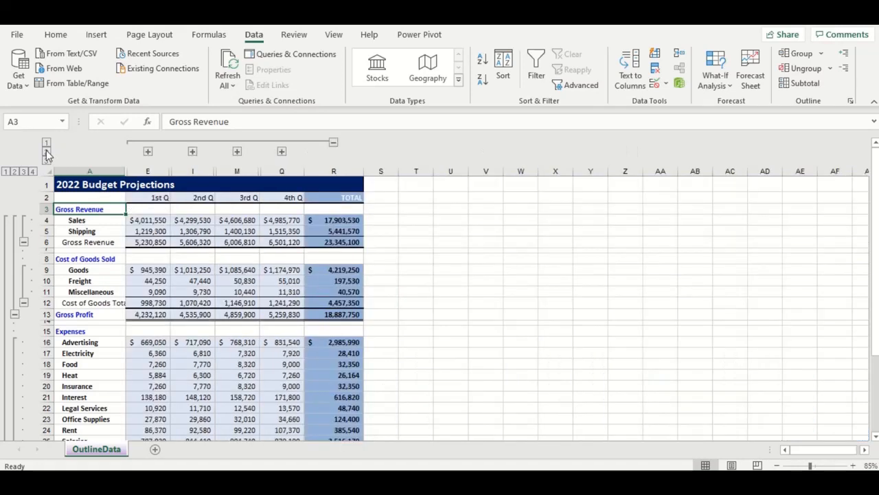
left_click(228, 220)
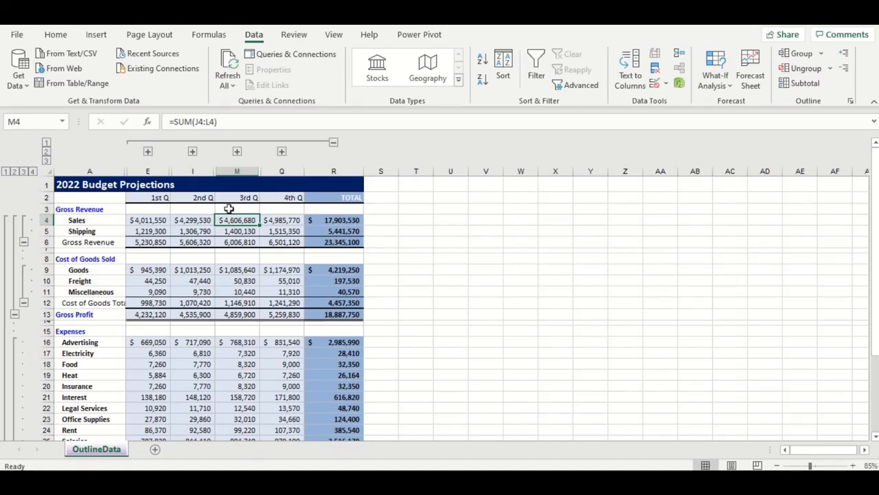
left_click(238, 151)
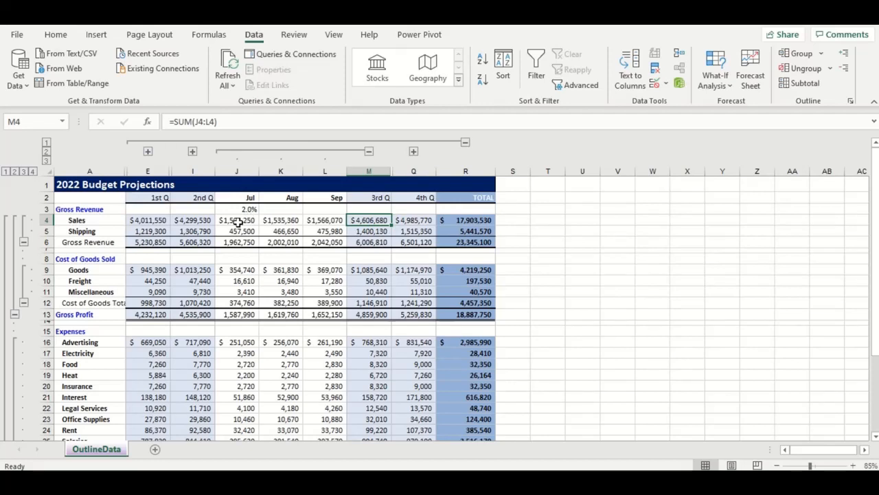
Step: Compare the July to September sales with the 3rd Q sales total, and collapse that quarter's months again
left_click_drag(235, 221, 309, 226)
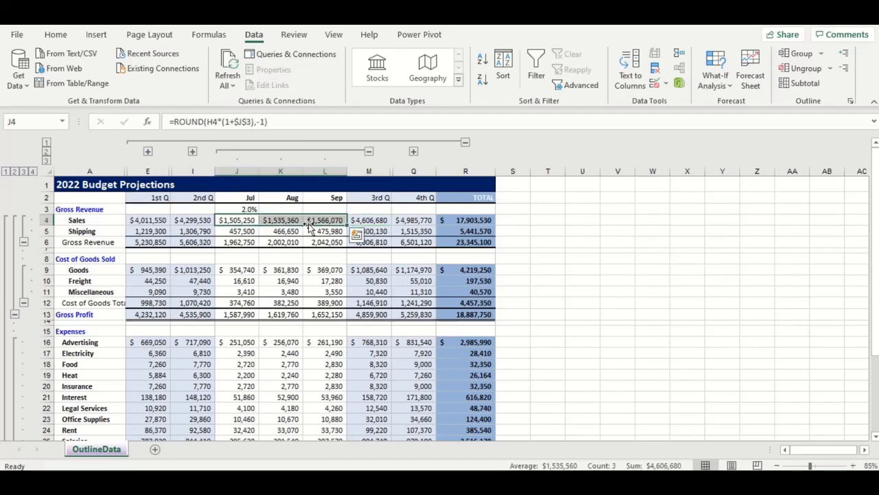
left_click(372, 220)
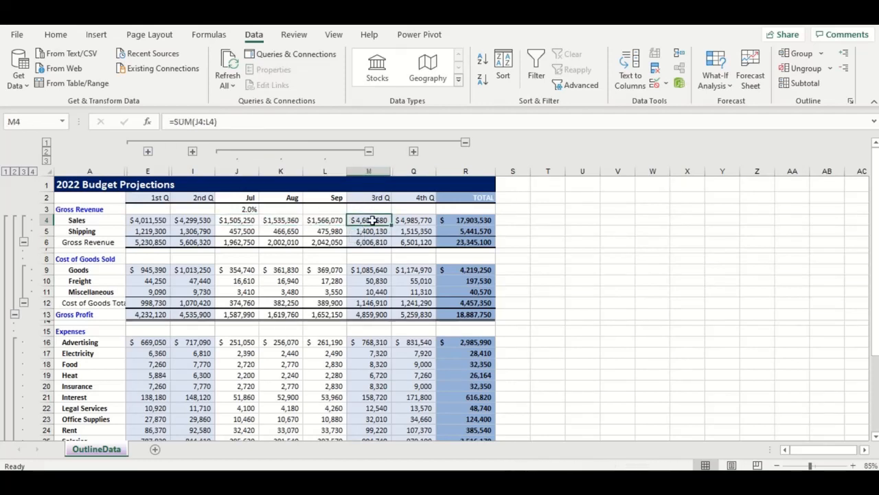
left_click(369, 152)
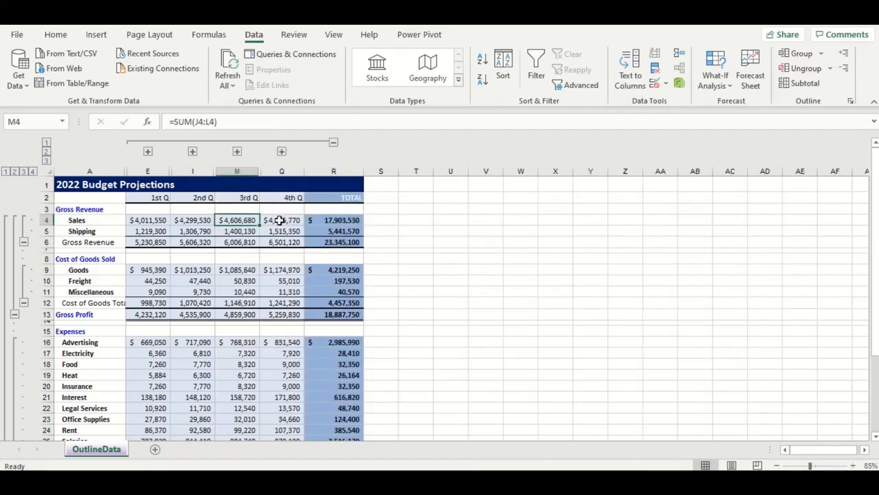
Step: Collapse the expense detail rows so that only Total Expenses remains in that section
scroll(117, 328, "down", 4)
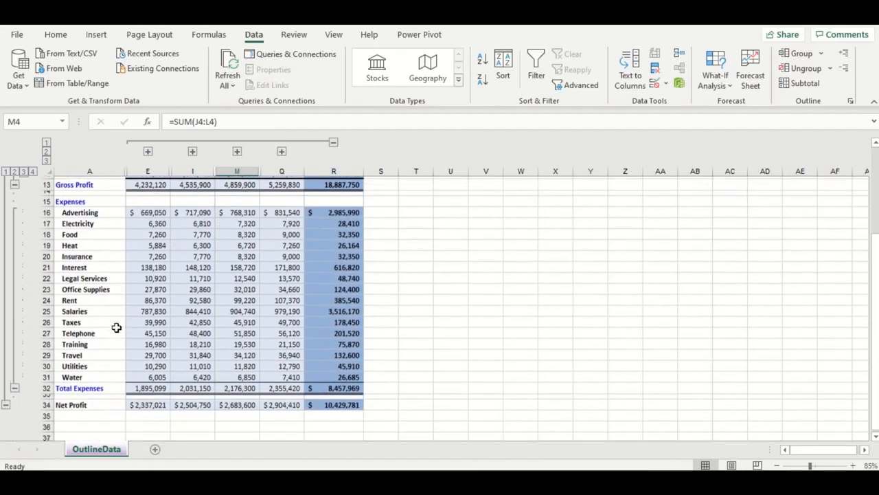
left_click(15, 388)
scroll(86, 292, "up", 1)
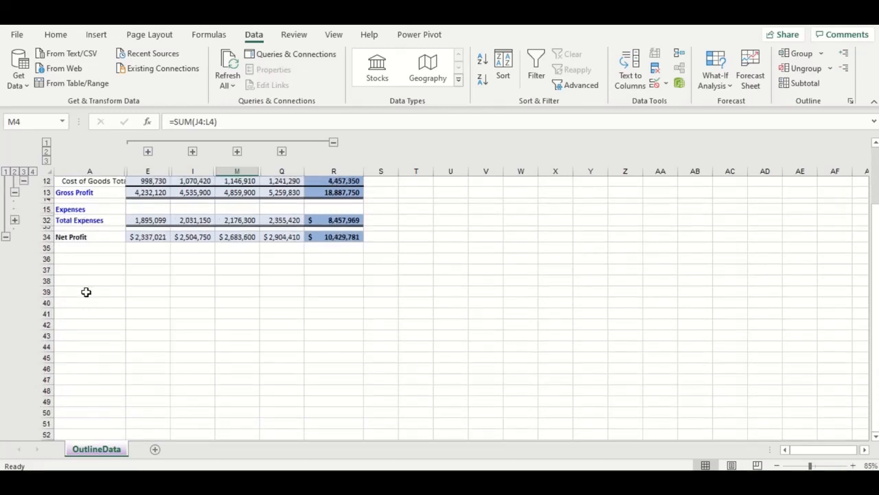
scroll(86, 292, "up", 3)
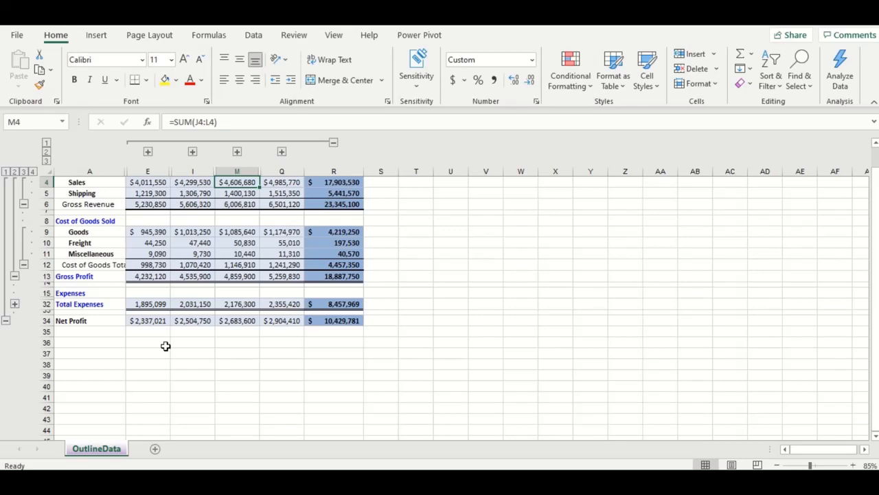
scroll(166, 346, "up", 1)
scroll(165, 346, "up", 1, "ctrl")
scroll(166, 346, "down", 1, "ctrl")
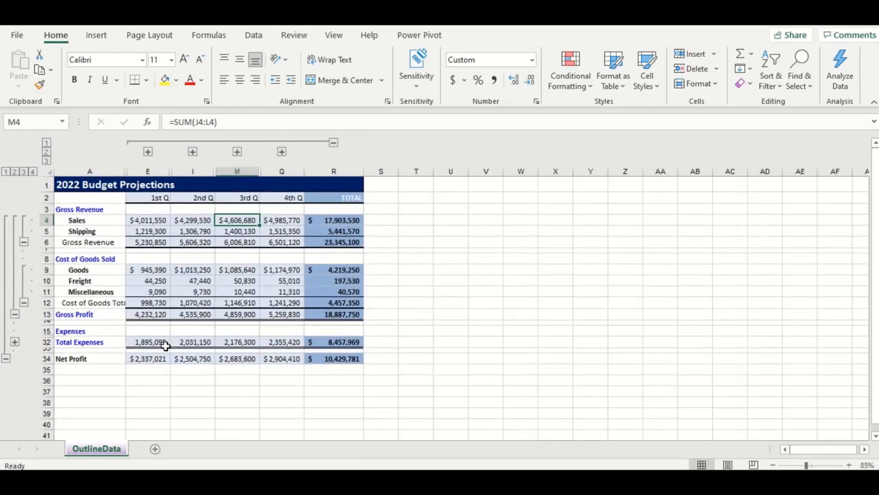
Step: Hide and redisplay the outline symbols, and collapse and restore the ribbon
left_click(162, 341)
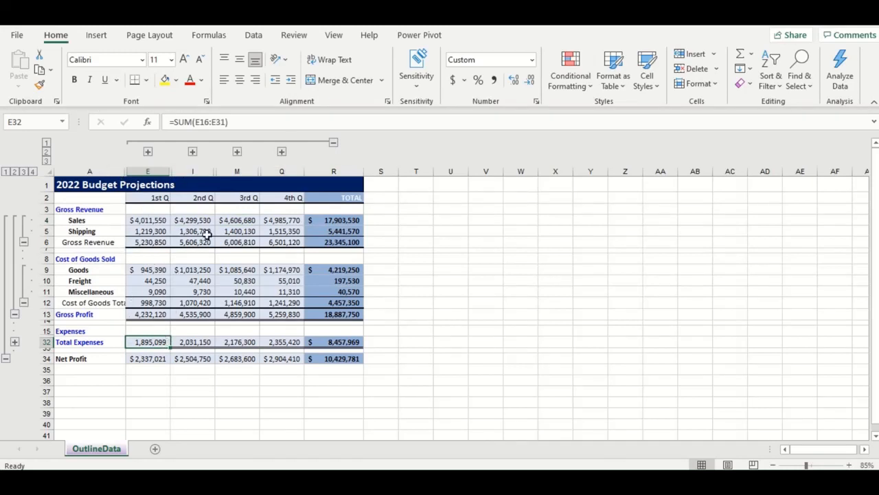
key("ctrl+8")
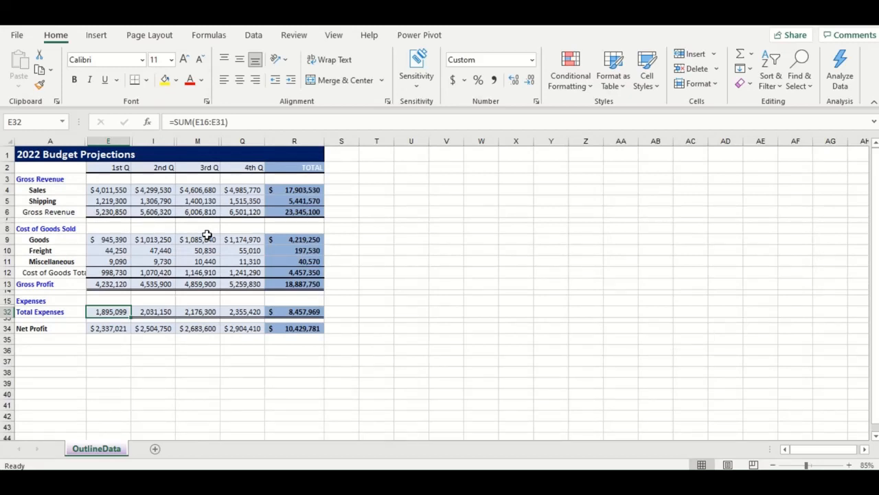
key("ctrl+8")
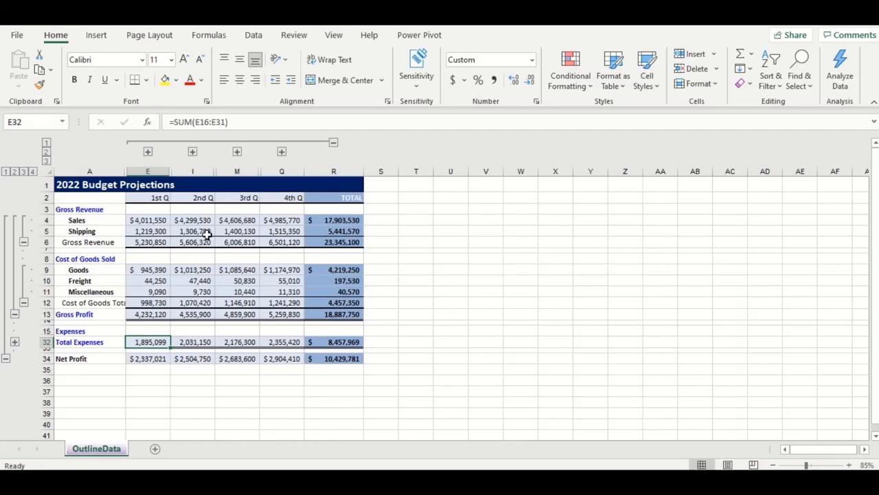
key("ctrl+F1")
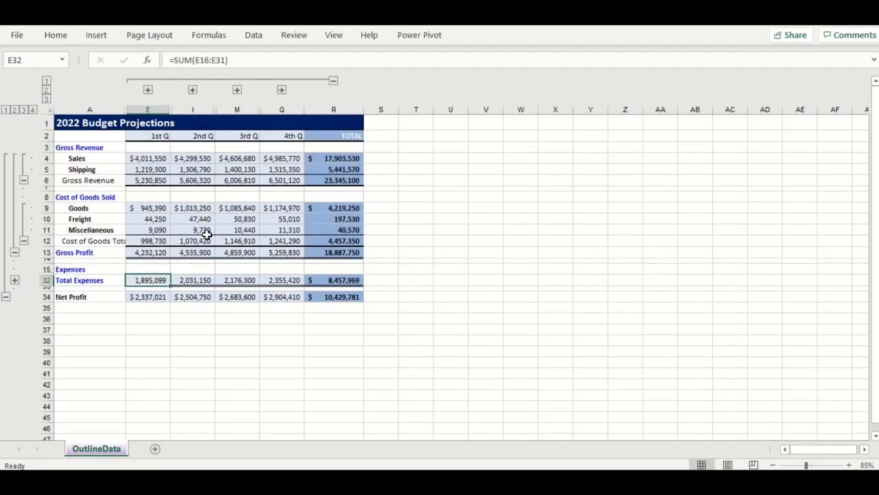
key("ctrl+F1")
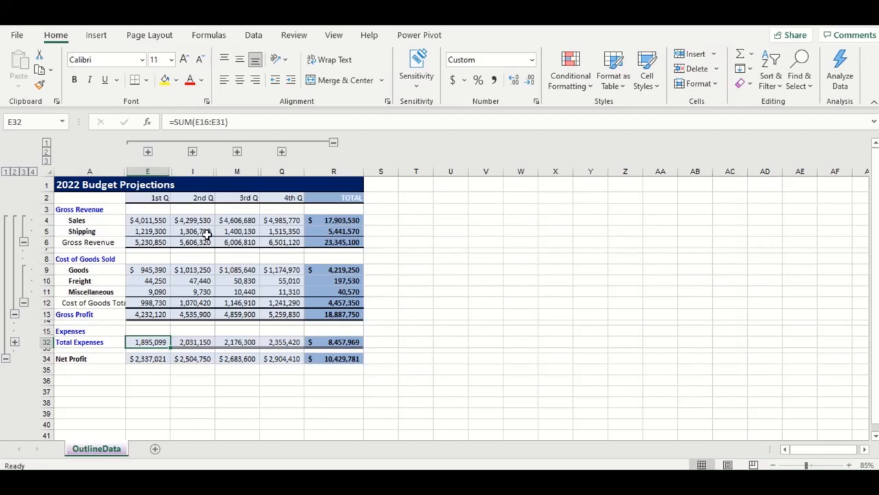
Step: Hide the full ribbon, status bar and outline symbols for an uncluttered view, and bring them all back
key("ctrl+shift+F1")
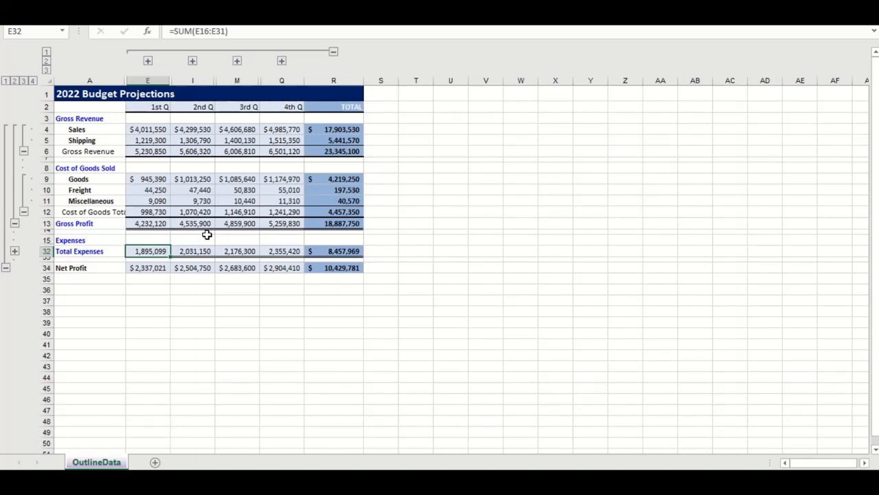
key("ctrl+8")
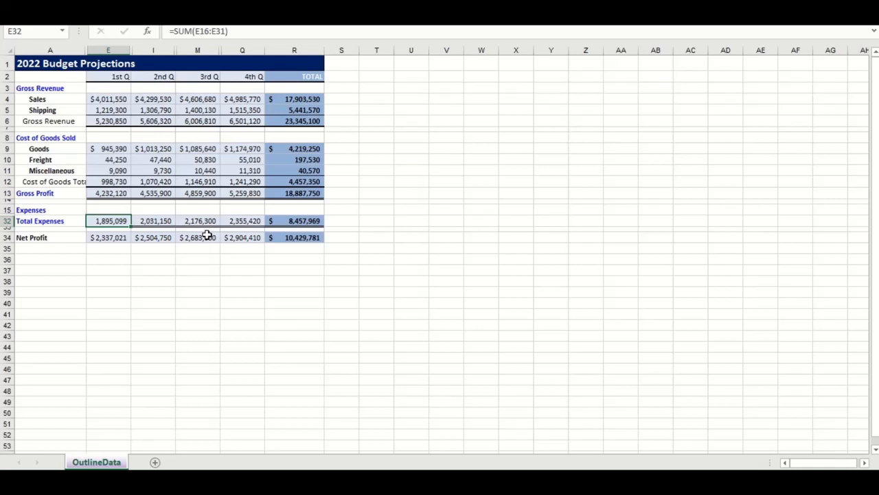
key("ctrl+shift+F1")
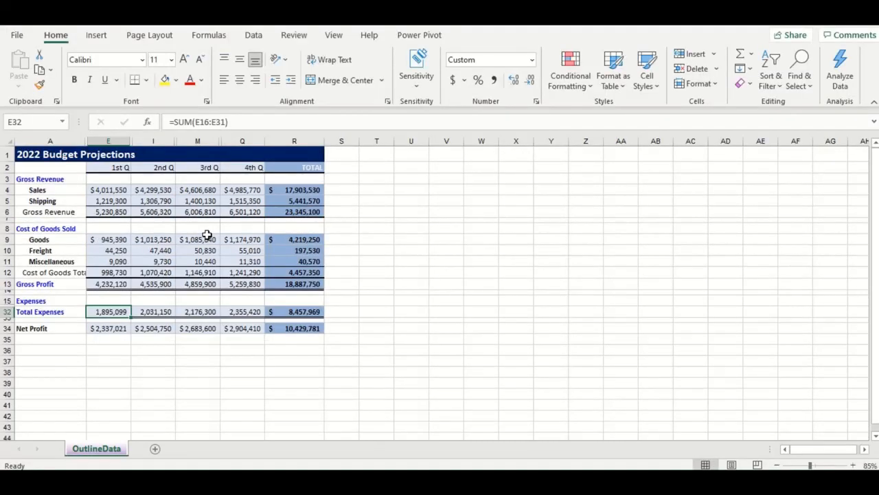
key("ctrl+8")
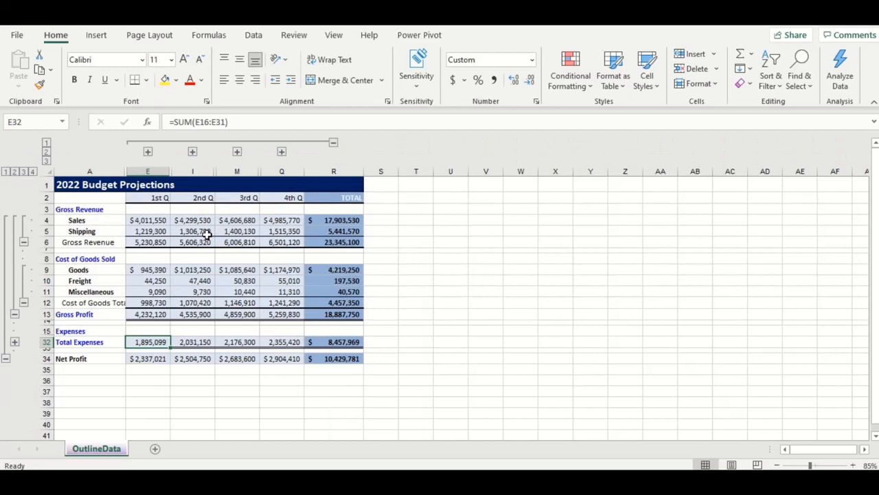
Step: Clear the outline from the entire sheet and deselect the cells
key("ctrl+a")
key("ctrl+a")
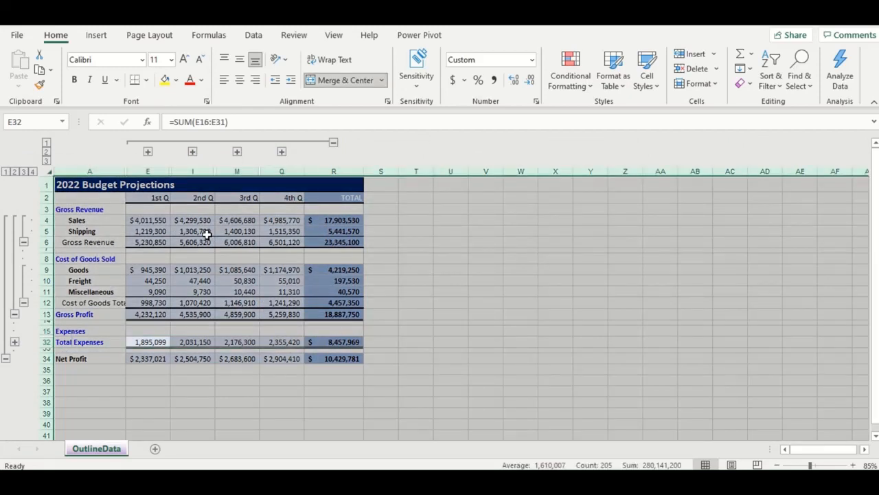
left_click(253, 35)
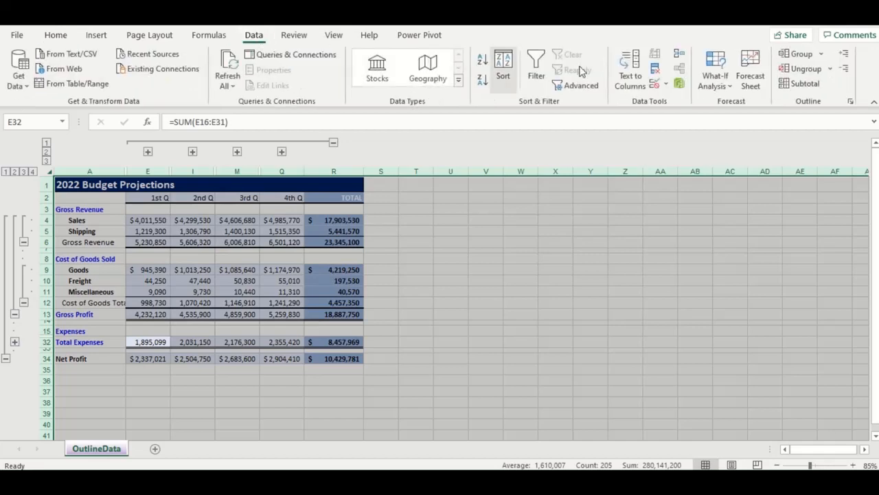
left_click(830, 68)
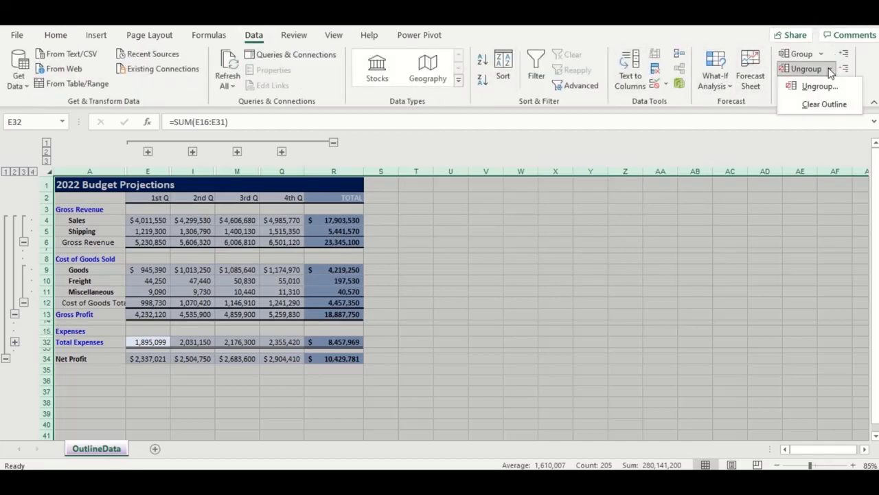
left_click(825, 104)
left_click(610, 274)
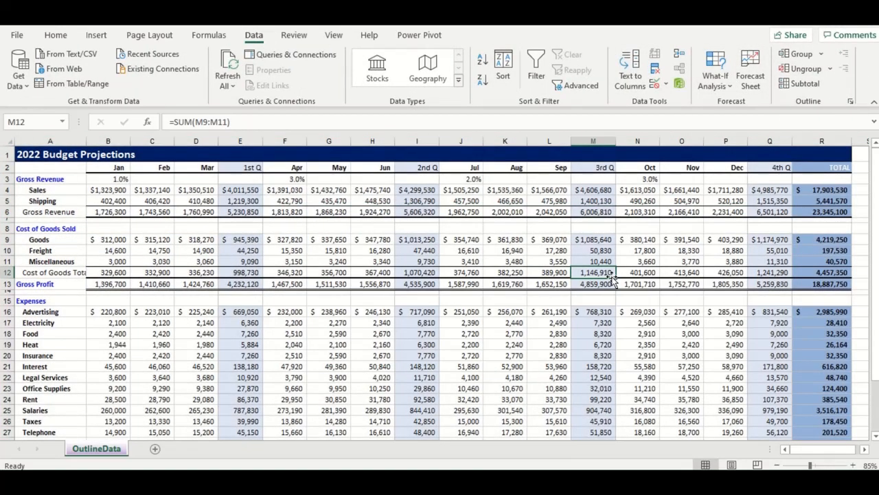